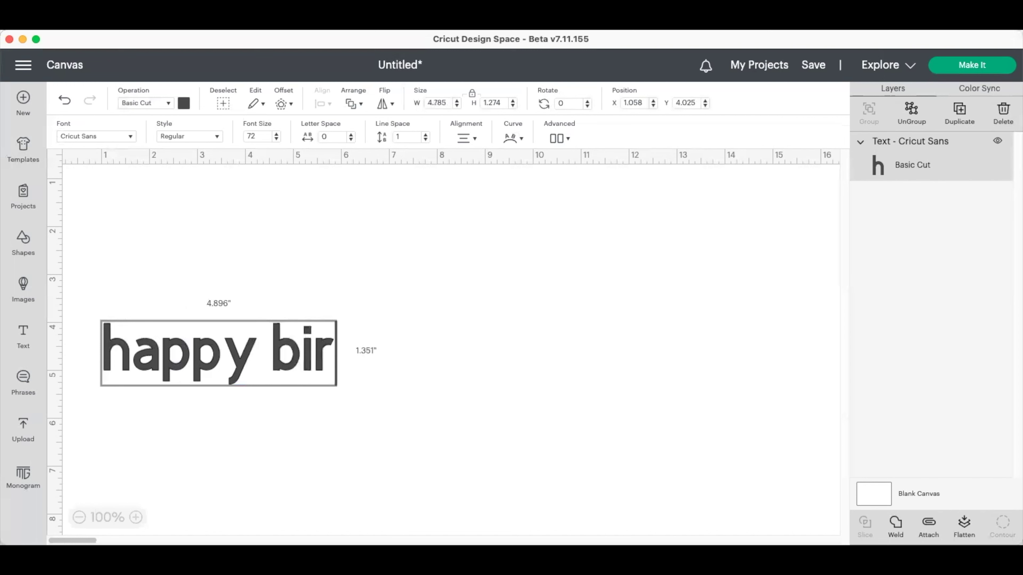
Finish the text as "happy birthday" and replace the lowercase b with a capital B.
type("ay")
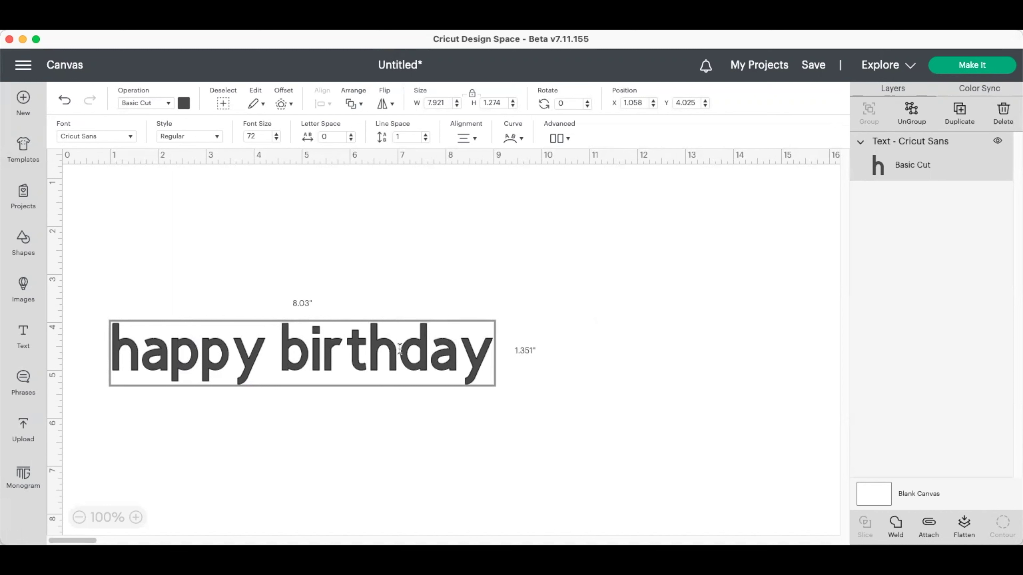
left_click(461, 354)
left_click(426, 356)
left_click(367, 356)
left_click(325, 357)
left_click(307, 355)
key("BackSpace")
type("B")
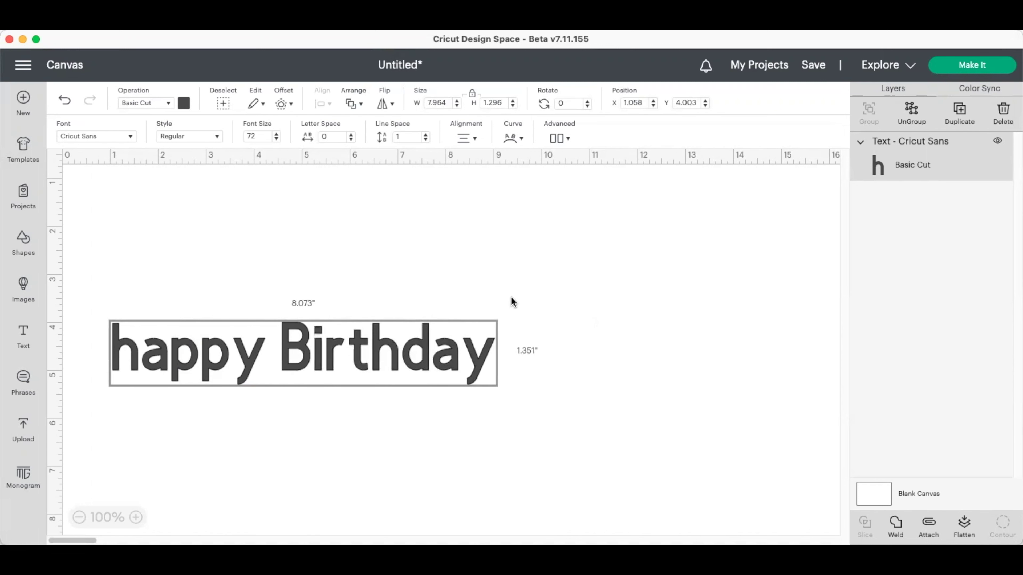
left_click(568, 287)
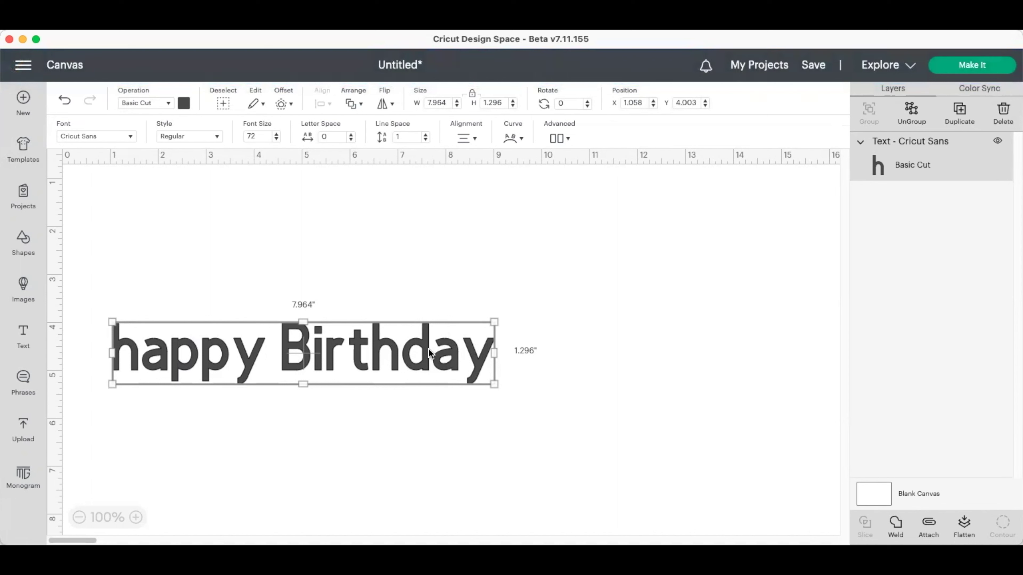
Replace the lowercase h with a capital H so the text reads "Happy Birthday", and finish editing it.
double_click(402, 348)
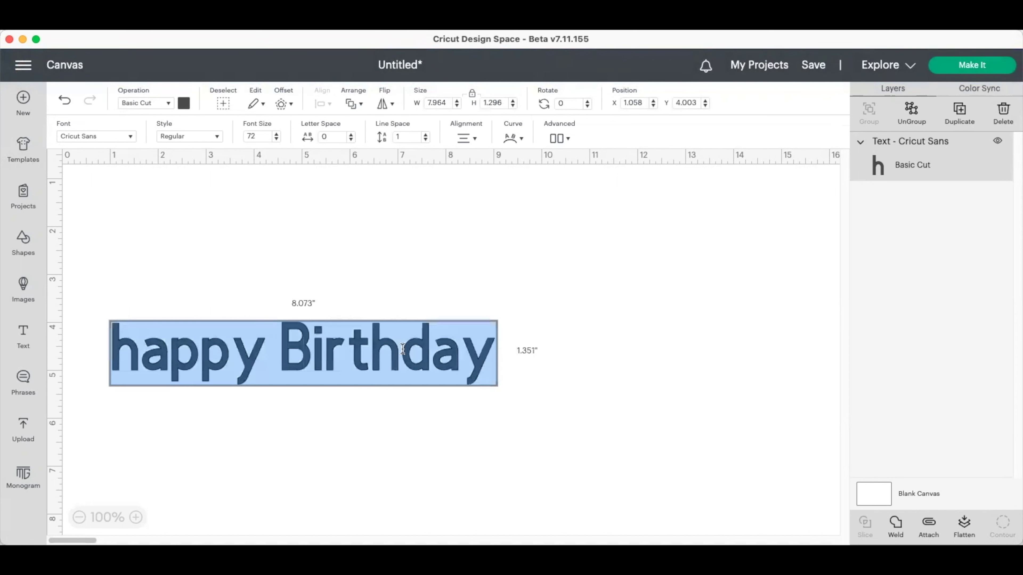
left_click(402, 349)
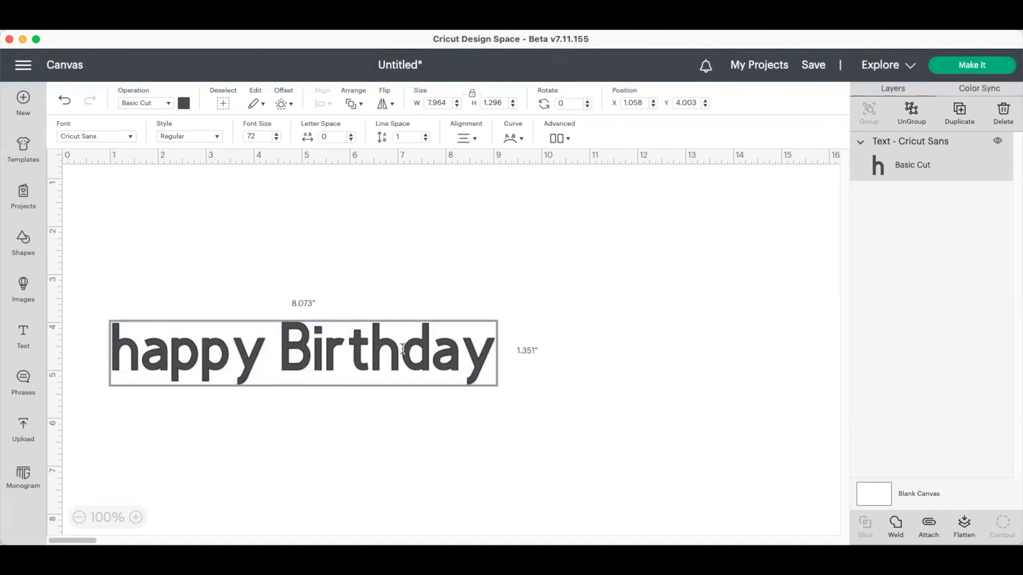
double_click(402, 349)
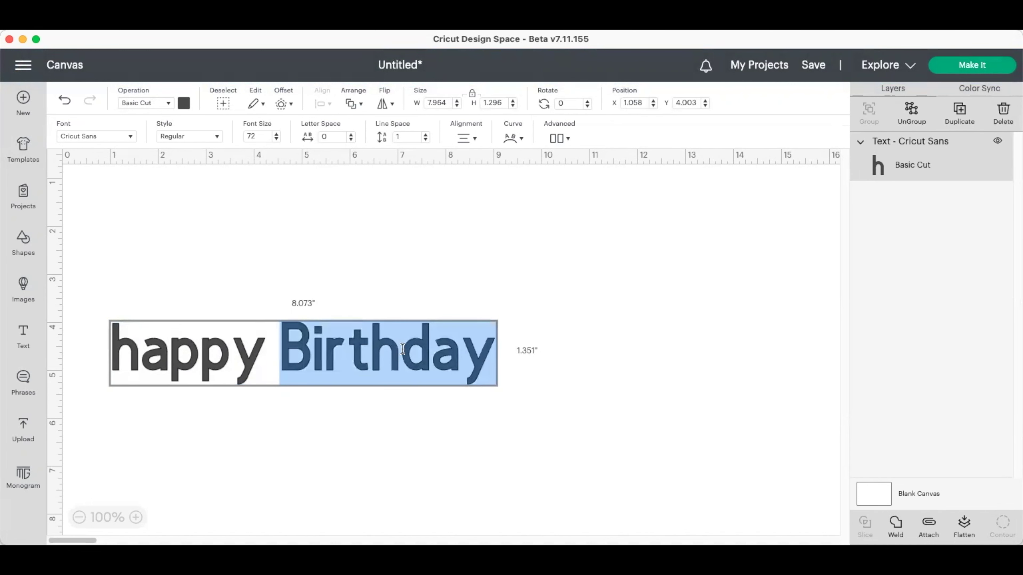
left_click(402, 349)
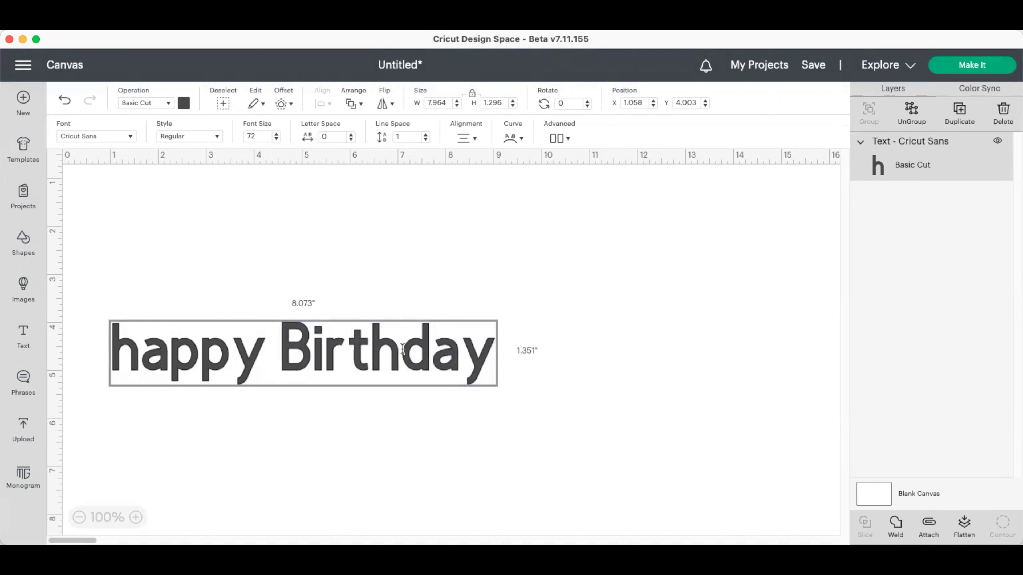
left_click(365, 350)
left_click(352, 351)
left_click(139, 350)
key("BackSpace")
type("H")
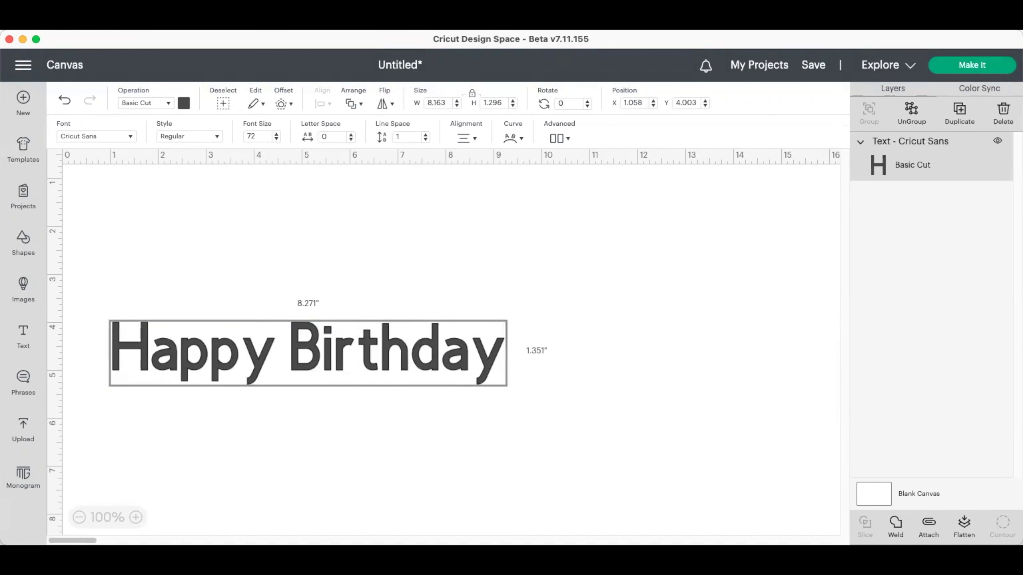
left_click(318, 382)
left_click(319, 395)
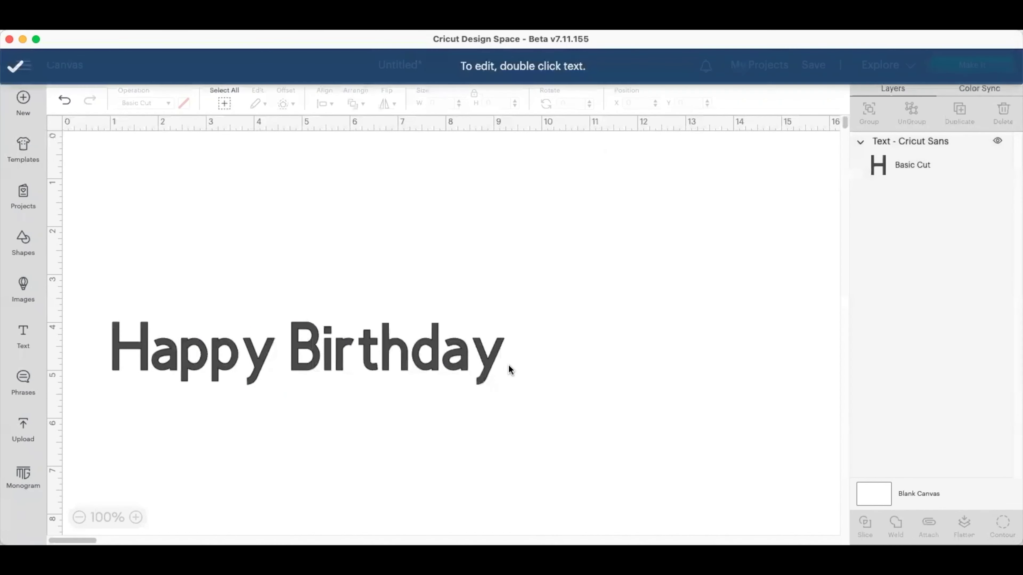
Enlarge the Happy Birthday text to about 14.37 by 2.28 inches and move it up to about X 0.89, Y 3.16.
left_click(493, 363)
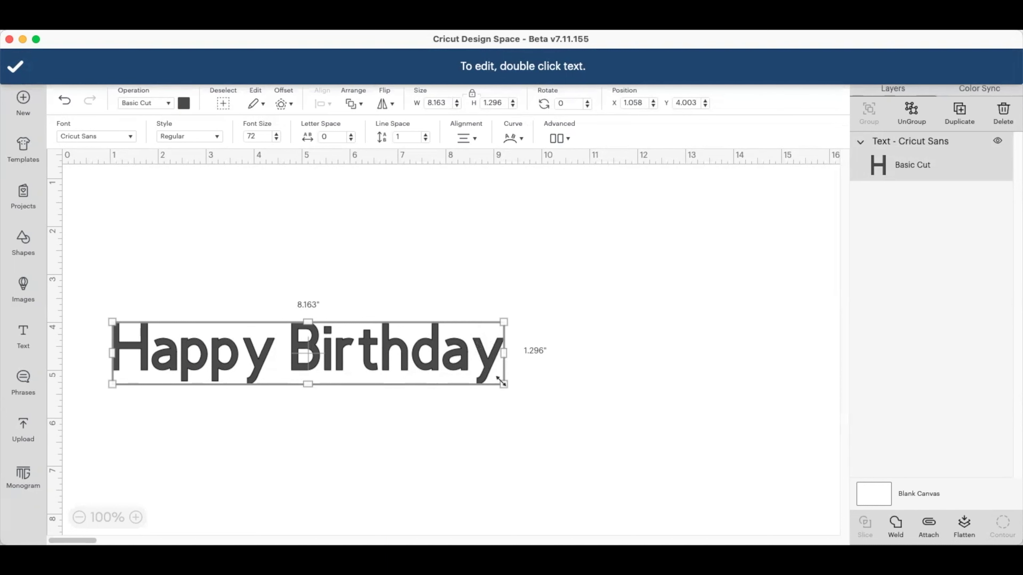
left_click_drag(505, 386, 573, 424)
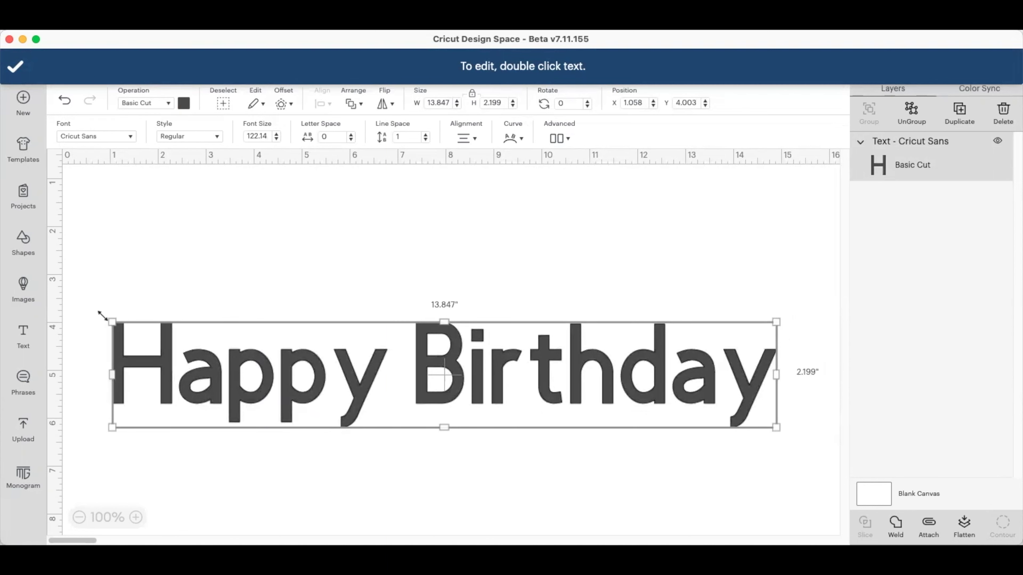
left_click_drag(90, 304, 176, 315)
left_click_drag(416, 354, 434, 318)
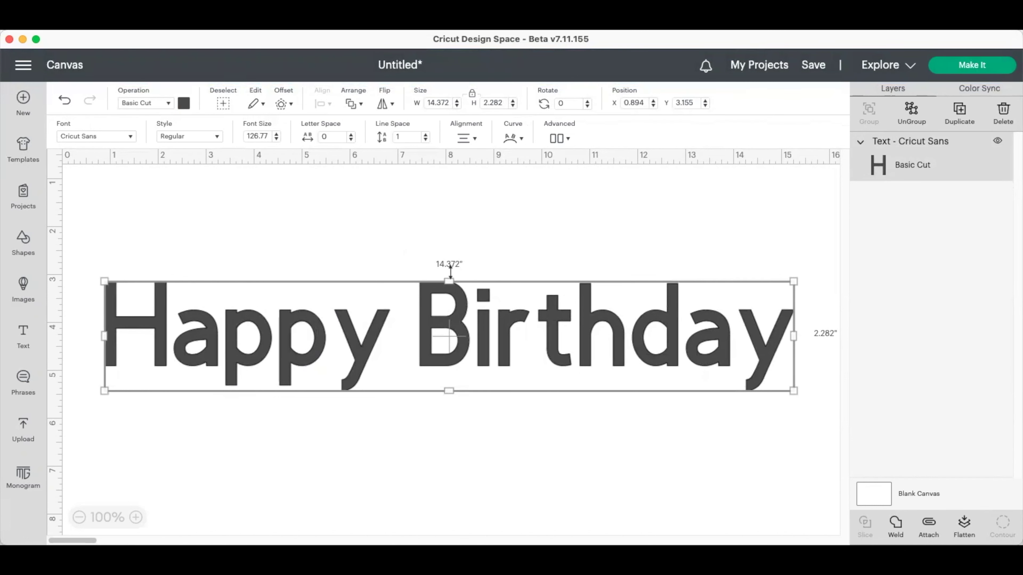
Stretch the text's bounding box with wrapping on to about 15.3 inches wide and 5.7 inches high.
left_click_drag(451, 280, 454, 251)
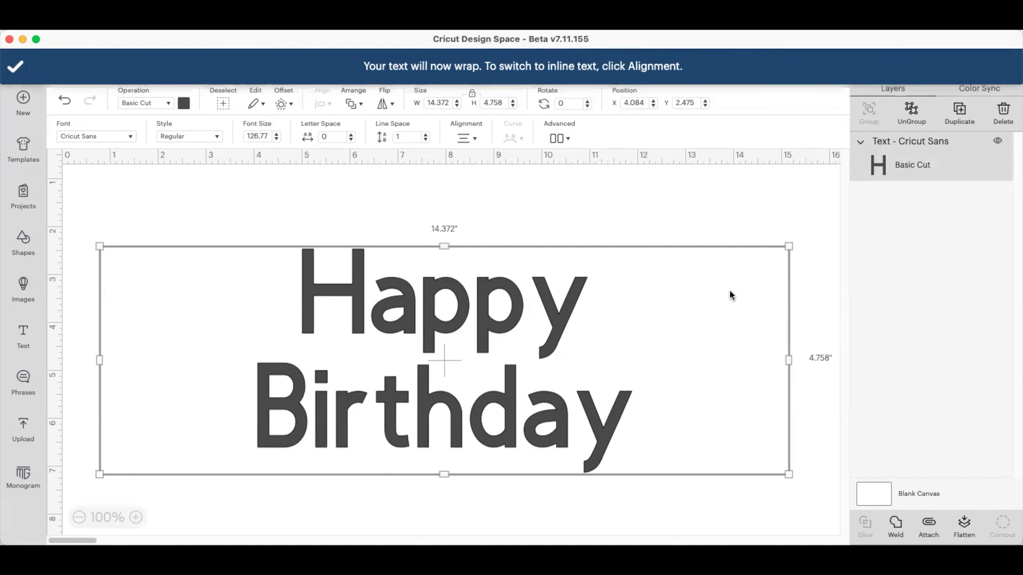
left_click_drag(788, 358, 833, 360)
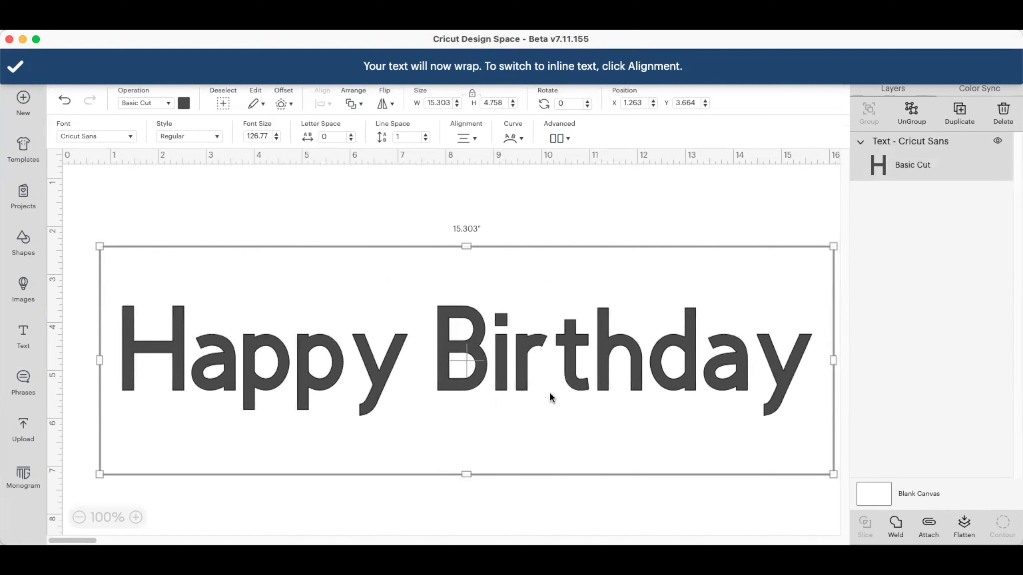
left_click(466, 137)
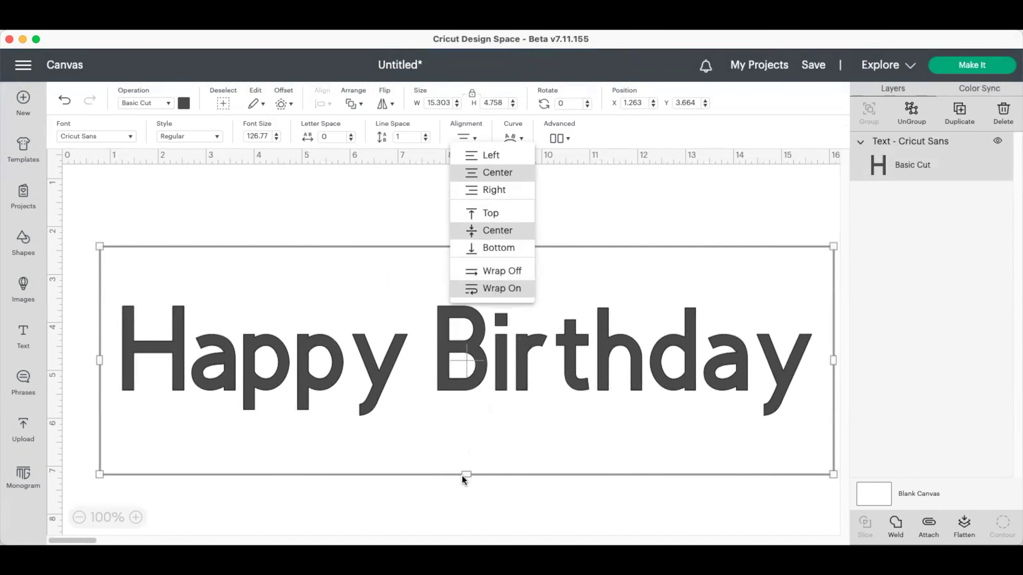
left_click_drag(465, 474, 469, 519)
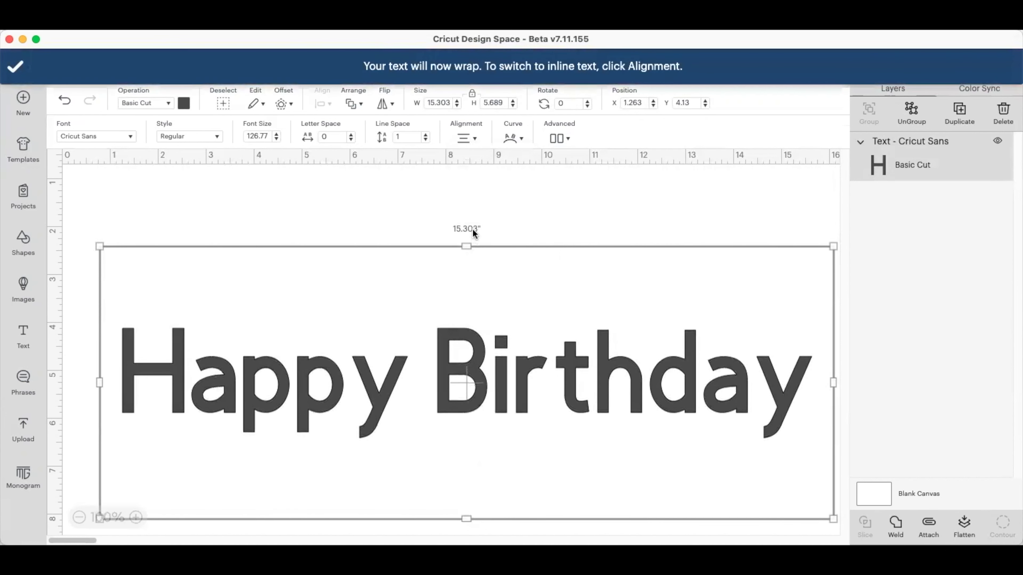
Try left and right horizontal alignment for the Happy Birthday text inside its box.
left_click(467, 138)
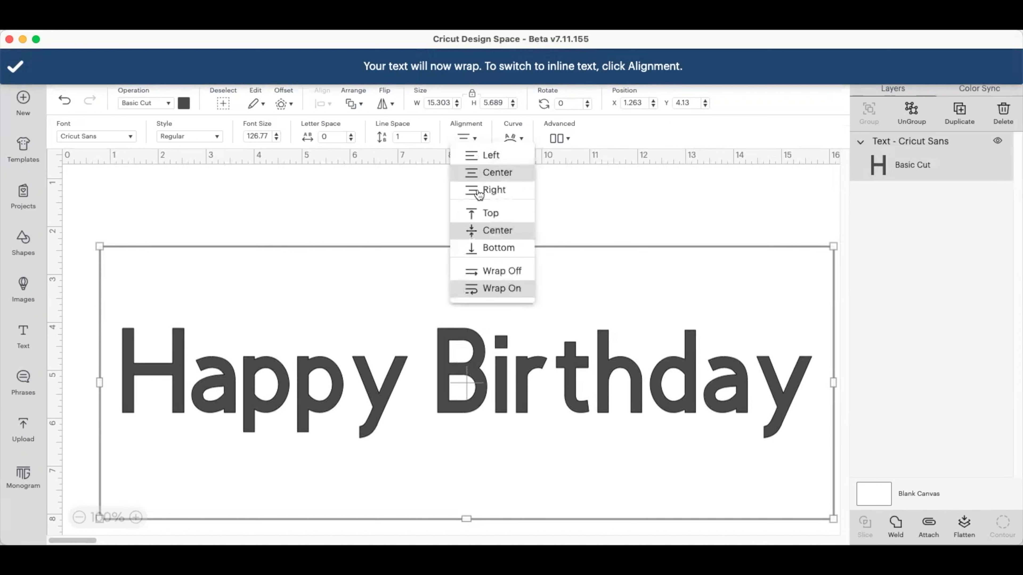
left_click(481, 156)
left_click(468, 139)
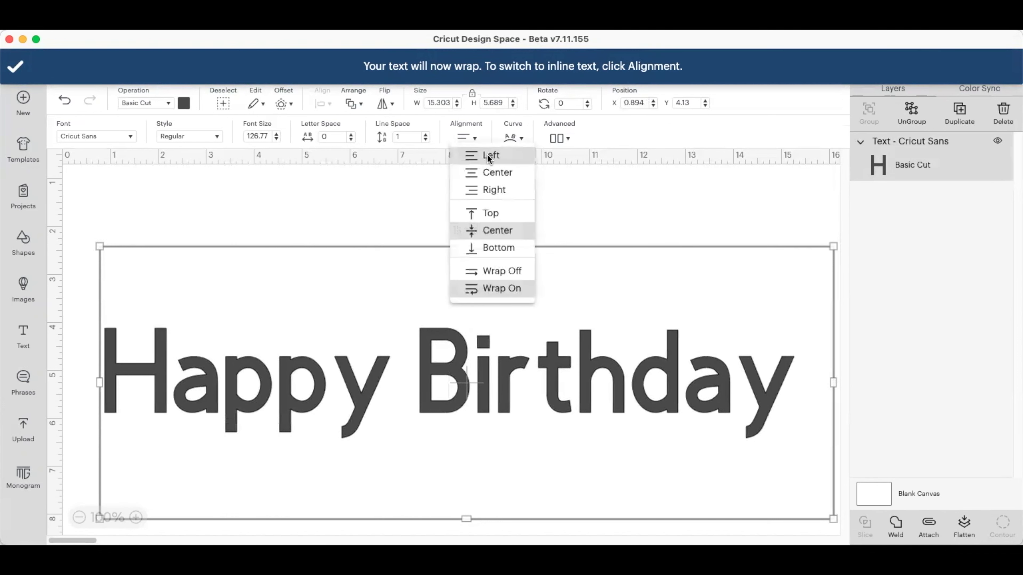
left_click(500, 191)
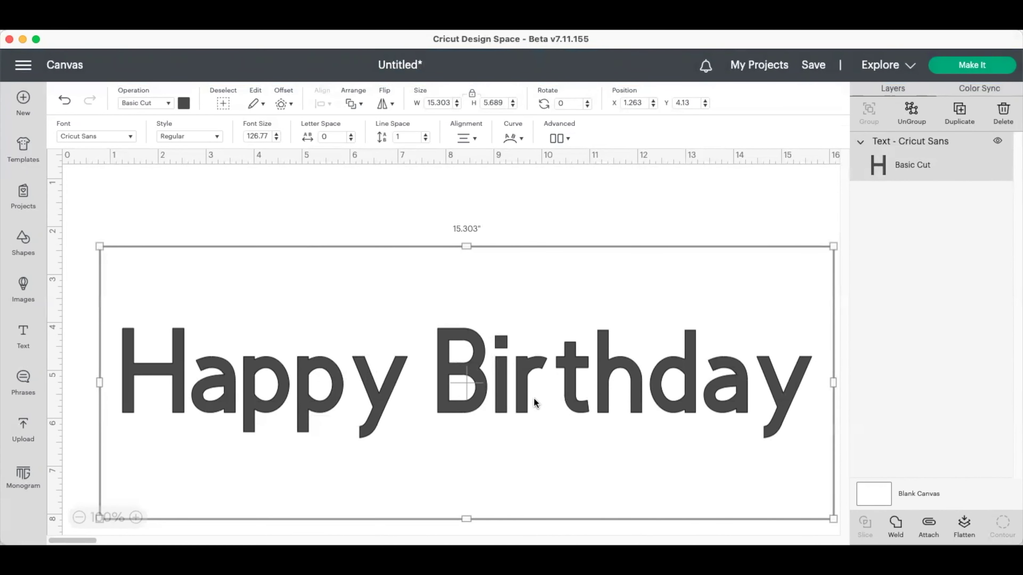
Scale the text box down to about 11.83 by 4.4 inches and rotate it by about 0.35 degrees.
scroll(534, 398, "down", 2)
scroll(536, 399, "down", 5)
scroll(543, 402, "up", 7)
left_click_drag(824, 515, 637, 460)
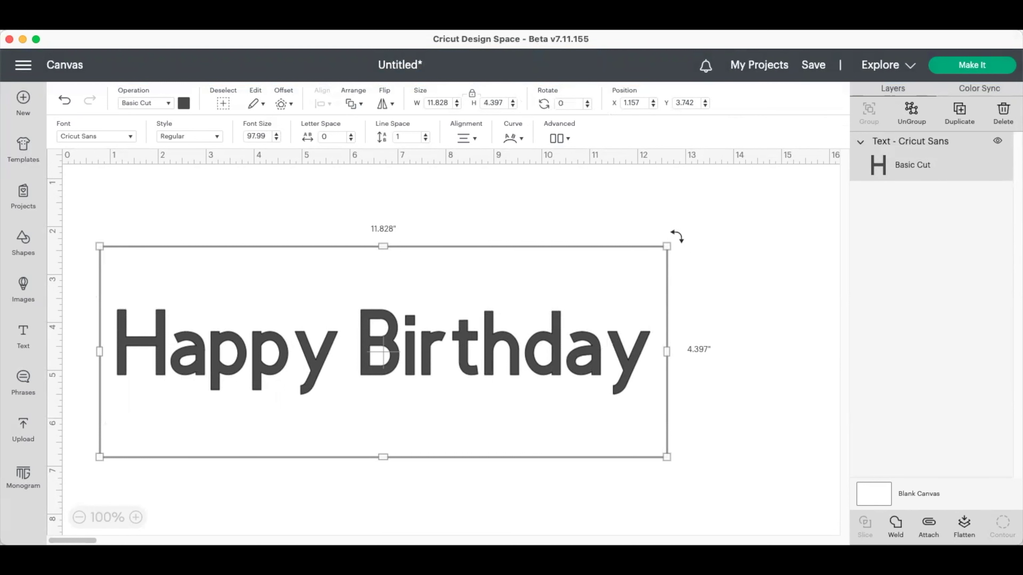
left_click_drag(676, 237, 651, 245)
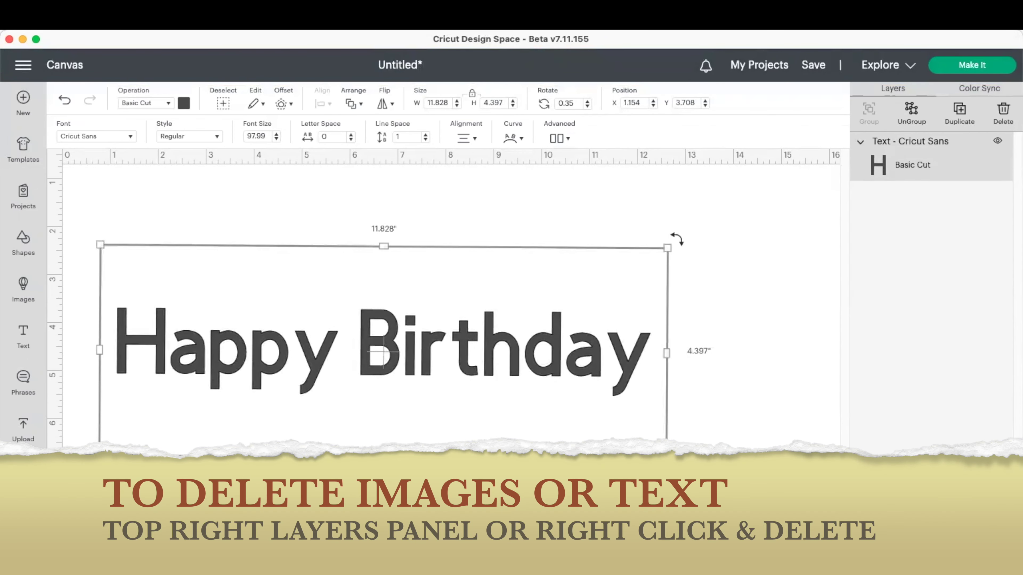
Enlarge the text to font size 102.7 and narrow its box to about 9.83 inches so it wraps onto two lines.
left_click_drag(666, 248, 689, 245)
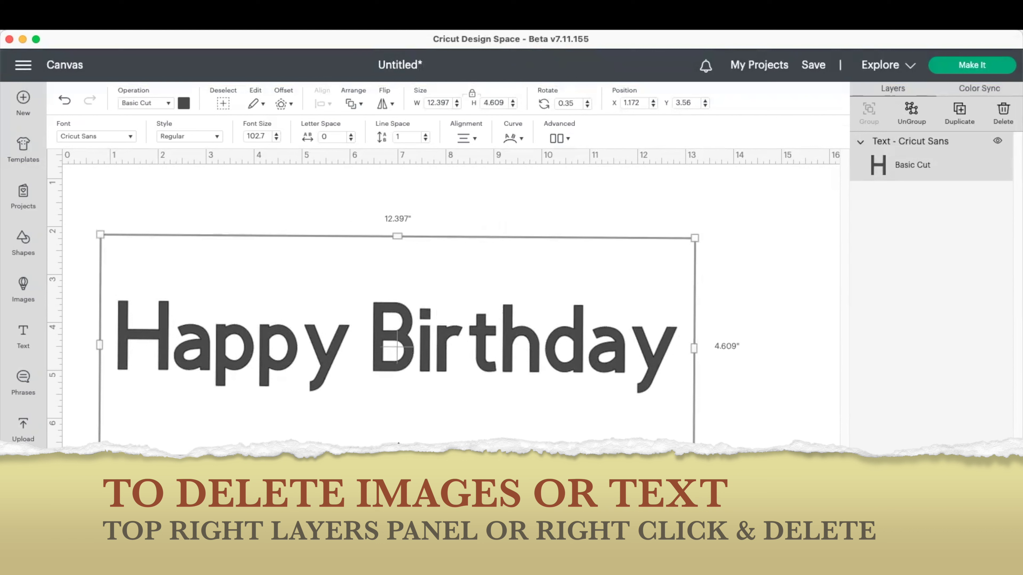
left_click_drag(397, 460, 420, 393)
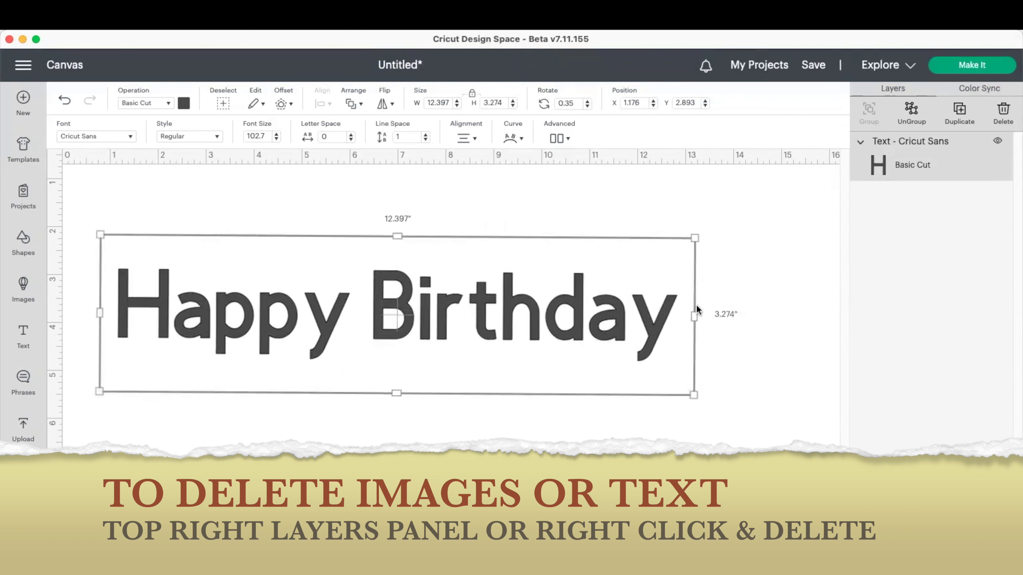
left_click_drag(693, 317, 571, 313)
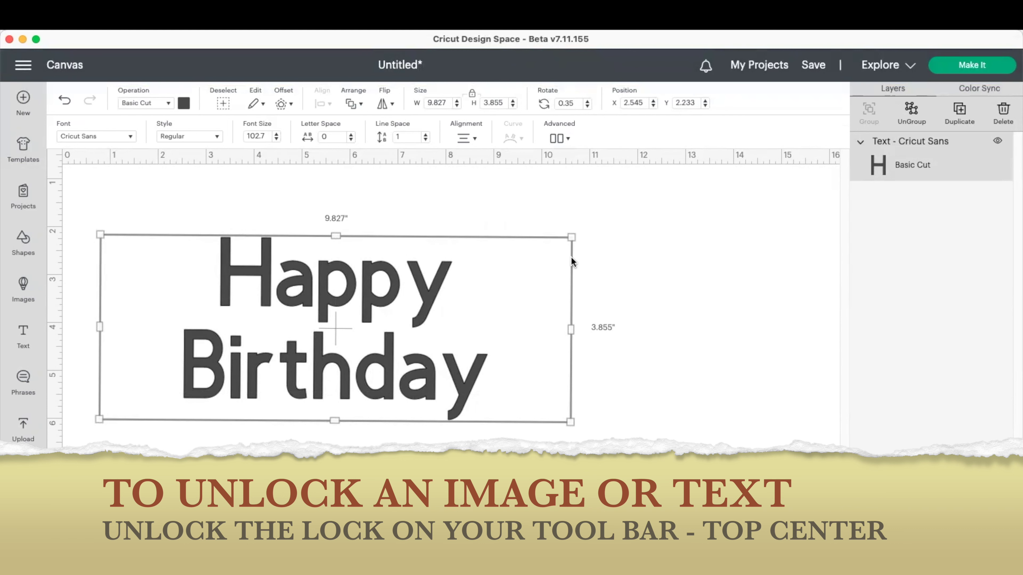
Reposition the two-line Happy Birthday text on the canvas at about X 3.56, Y 2.44.
left_click_drag(344, 288, 427, 293)
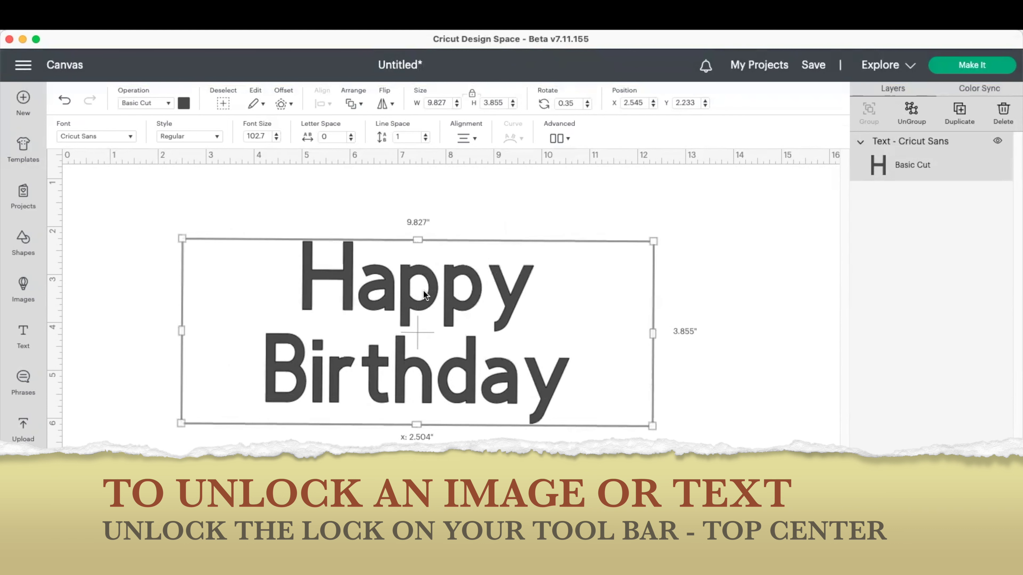
left_click_drag(466, 302, 493, 286)
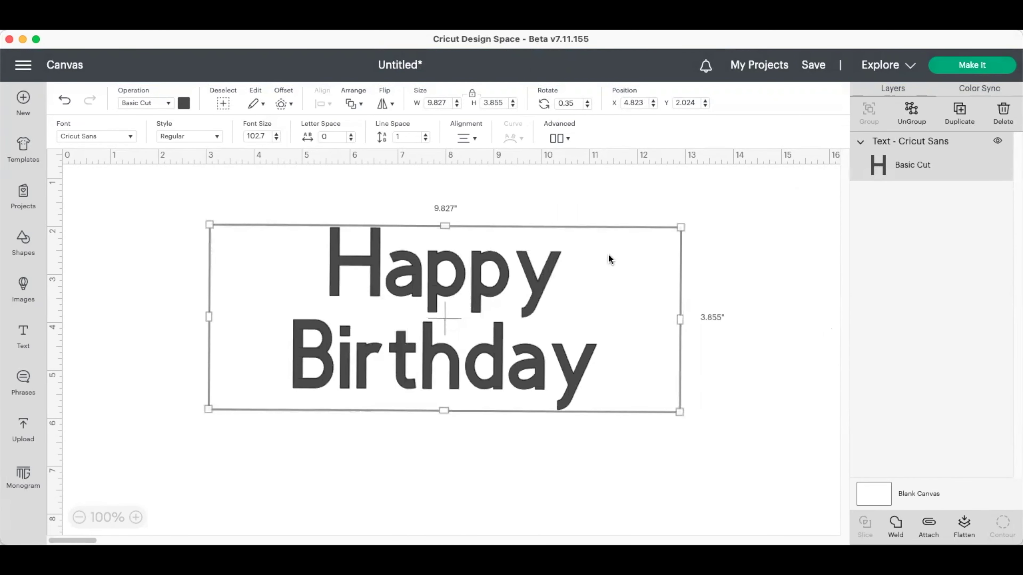
left_click_drag(548, 290, 490, 313)
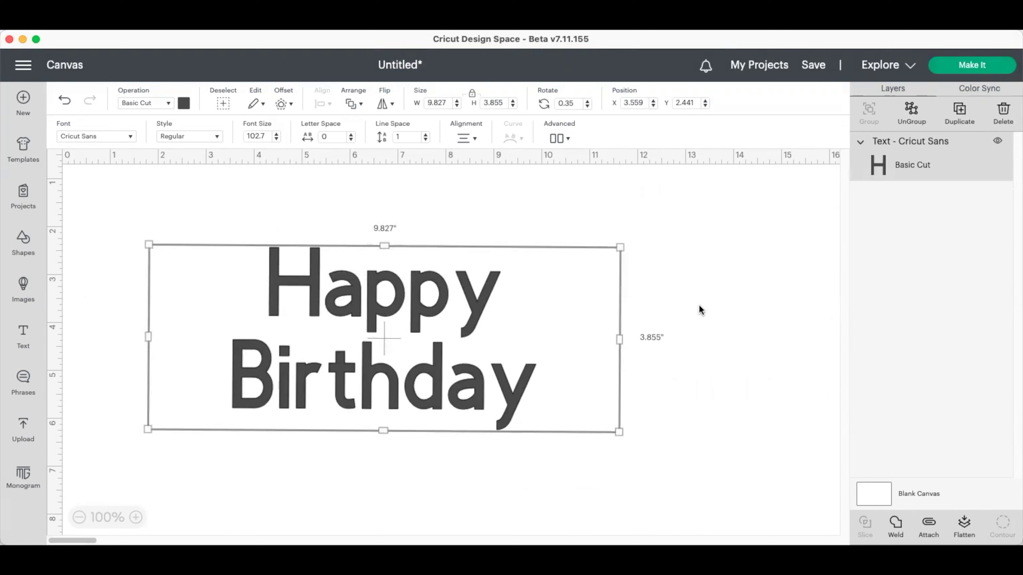
Scale the text down to font size 81.27, back on a single line, and turn text wrapping off.
left_click_drag(617, 428, 518, 355)
left_click_drag(518, 315, 716, 308)
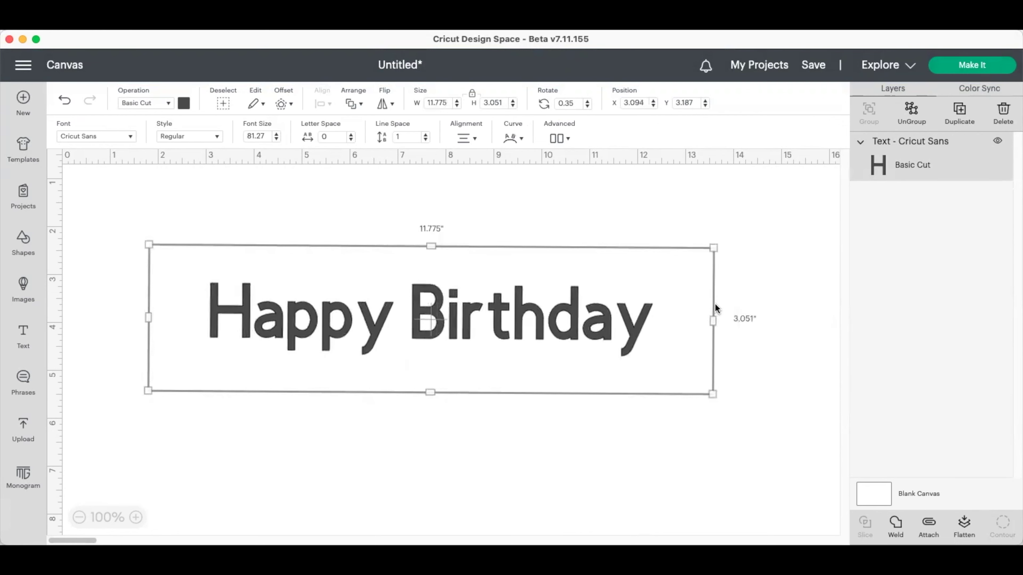
left_click_drag(427, 310, 636, 319)
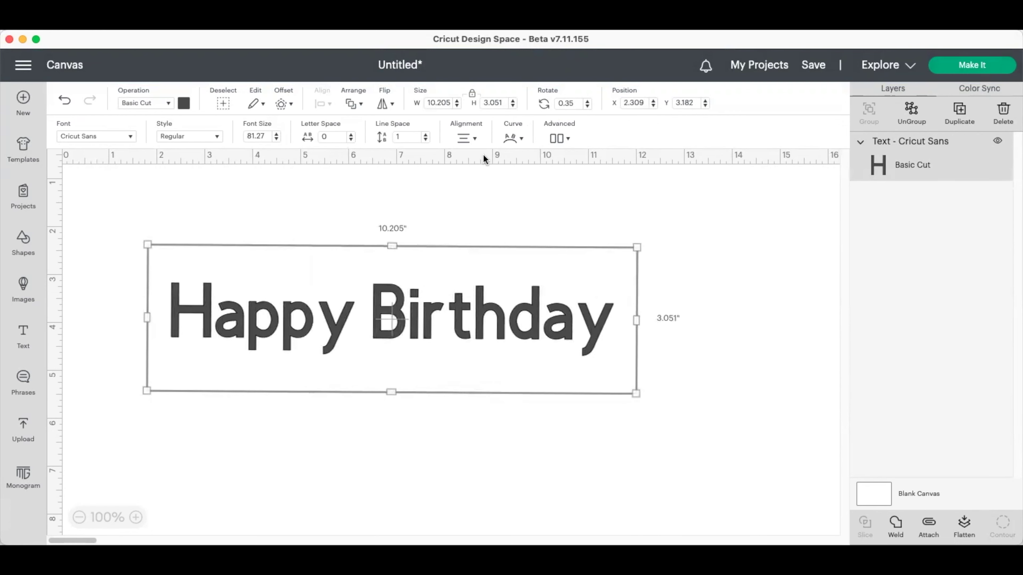
left_click(467, 138)
left_click(485, 271)
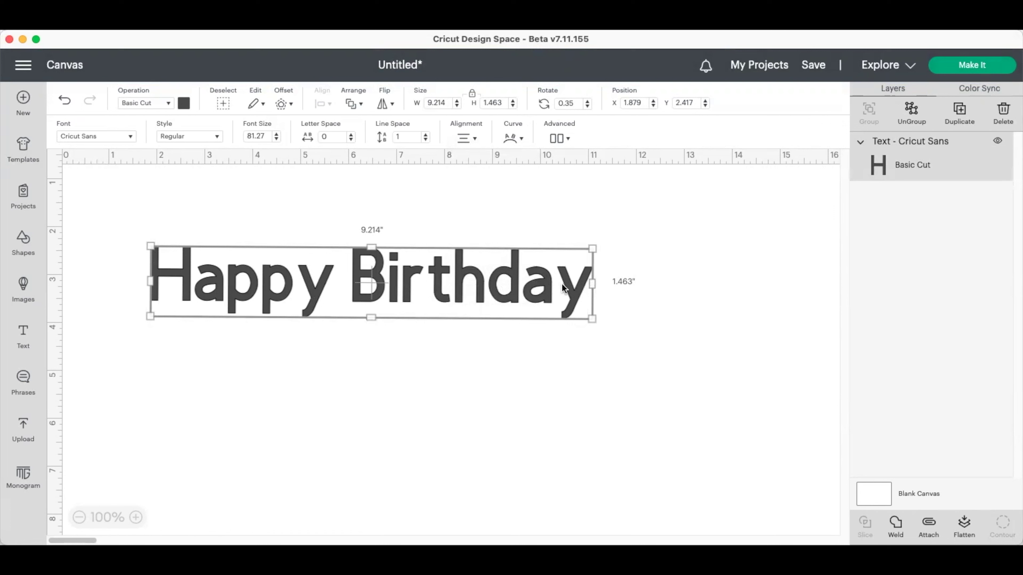
Try widening and narrowing the text box to rewrap Happy Birthday, switching Wrap Off again in between.
left_click_drag(592, 283, 669, 276)
left_click(472, 136)
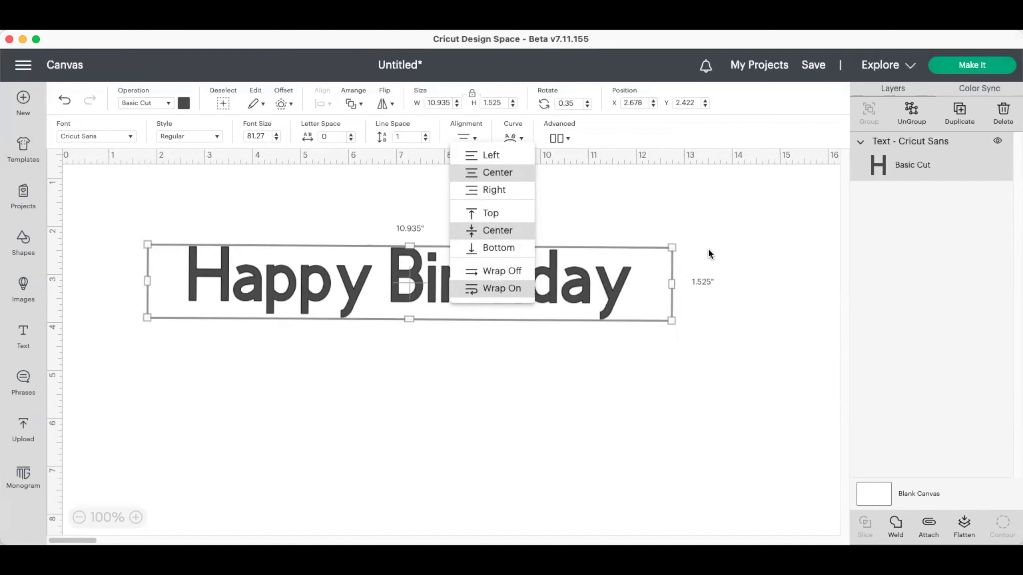
left_click_drag(671, 284, 545, 284)
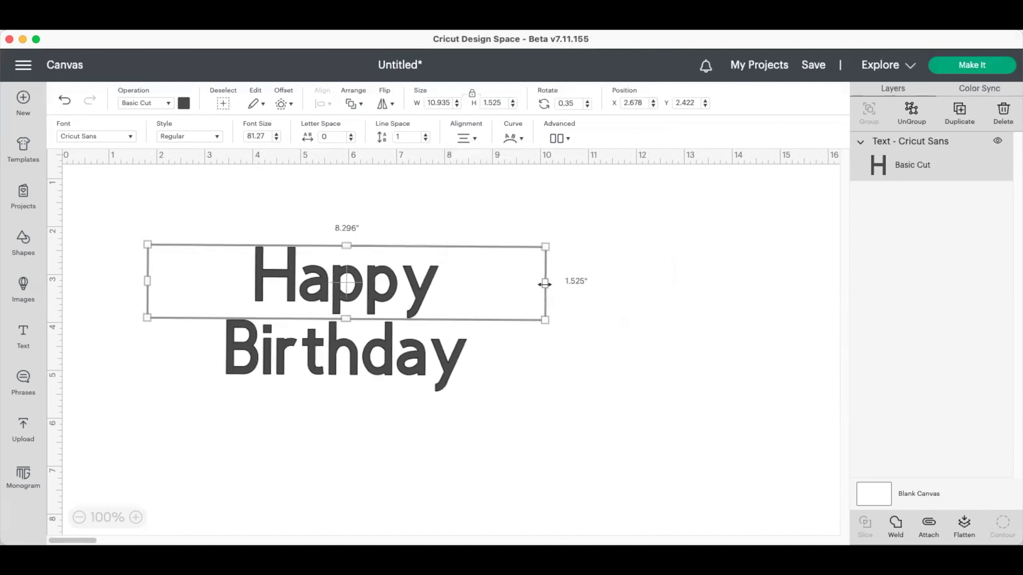
left_click(471, 136)
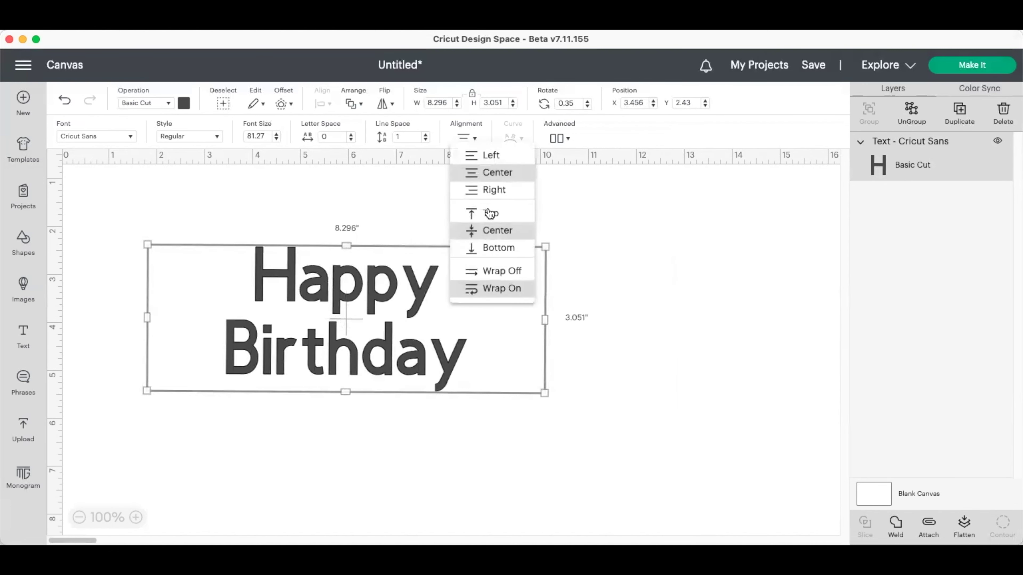
left_click(496, 274)
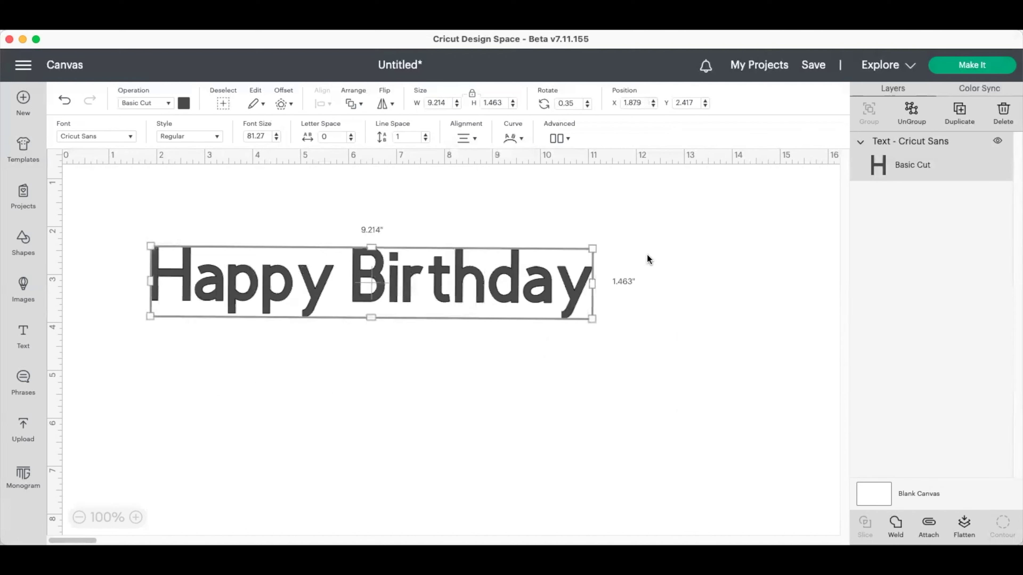
left_click_drag(592, 282, 718, 266)
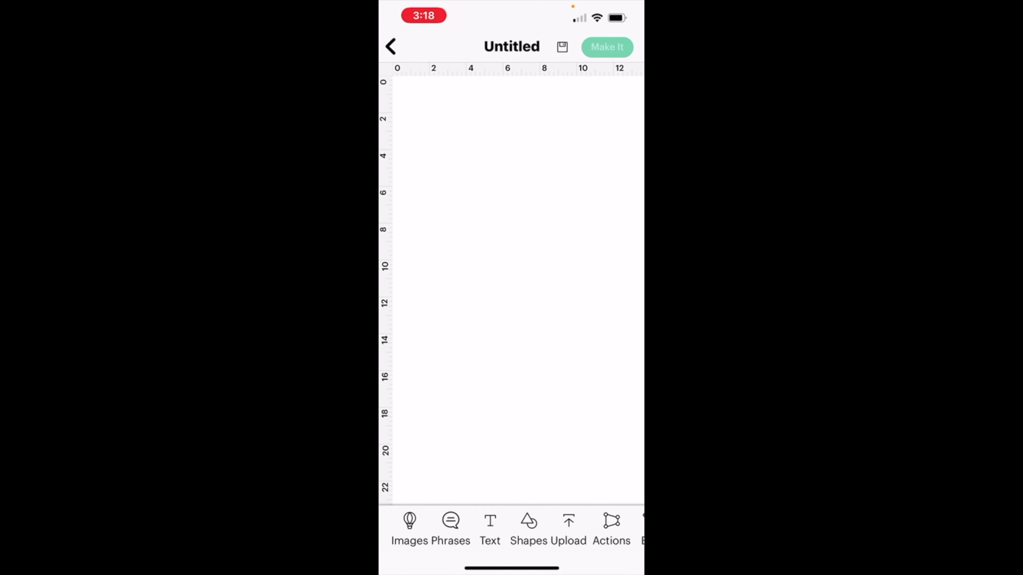
Switch to the Cricut Design Space mobile app and add a new text object to the blank canvas.
left_click(490, 528)
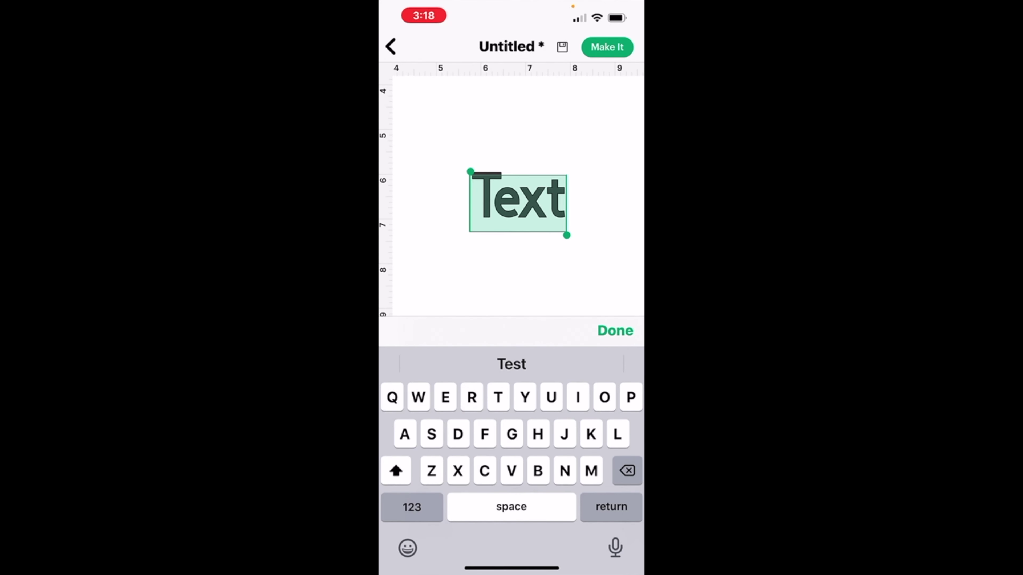